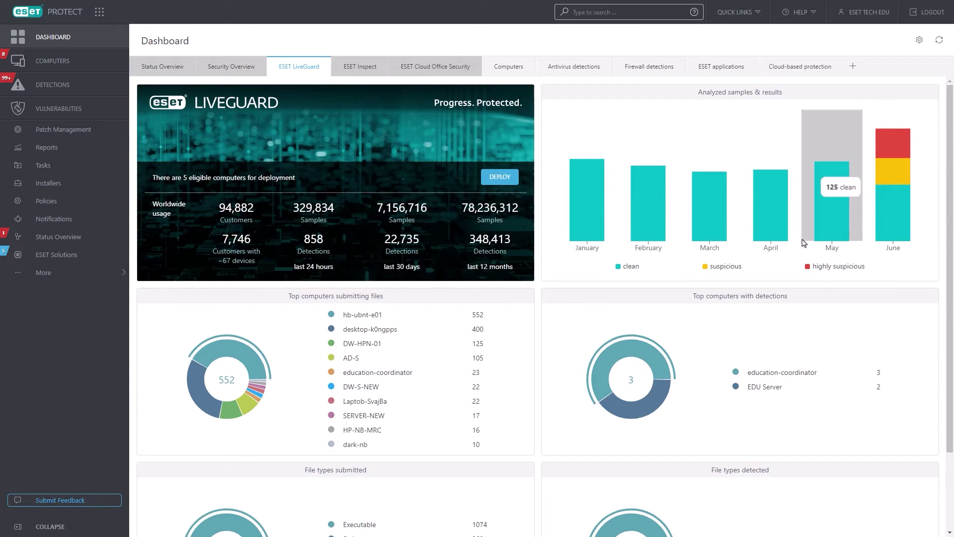
# Open Submitted Files under Detections from the More menu and browse the 41 listed samples
pyautogui.scroll(-2, 410, 337)
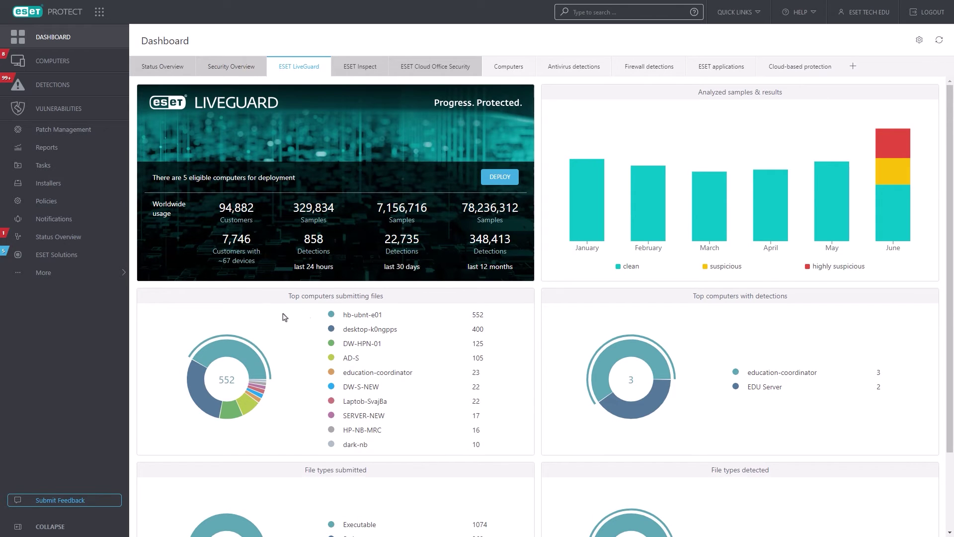
pyautogui.click(88, 280)
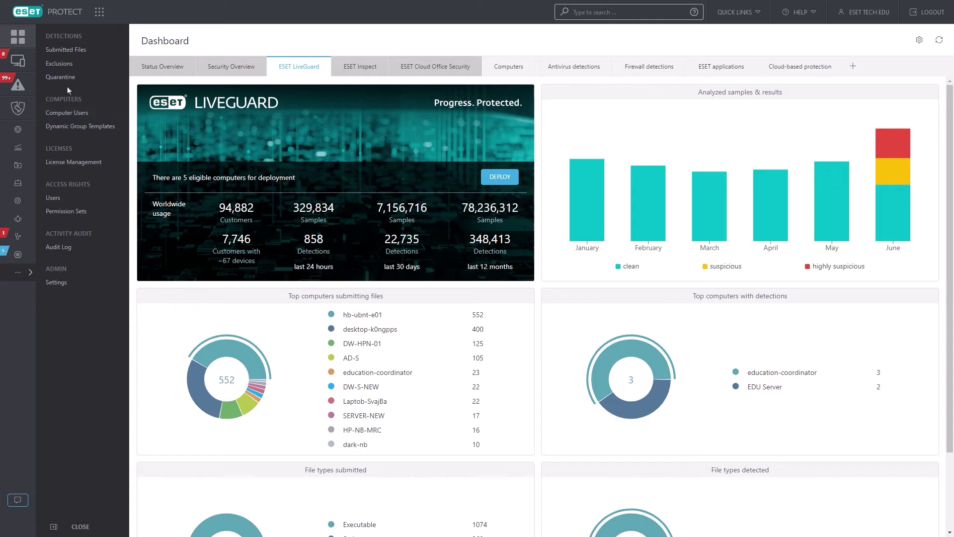
pyautogui.click(70, 51)
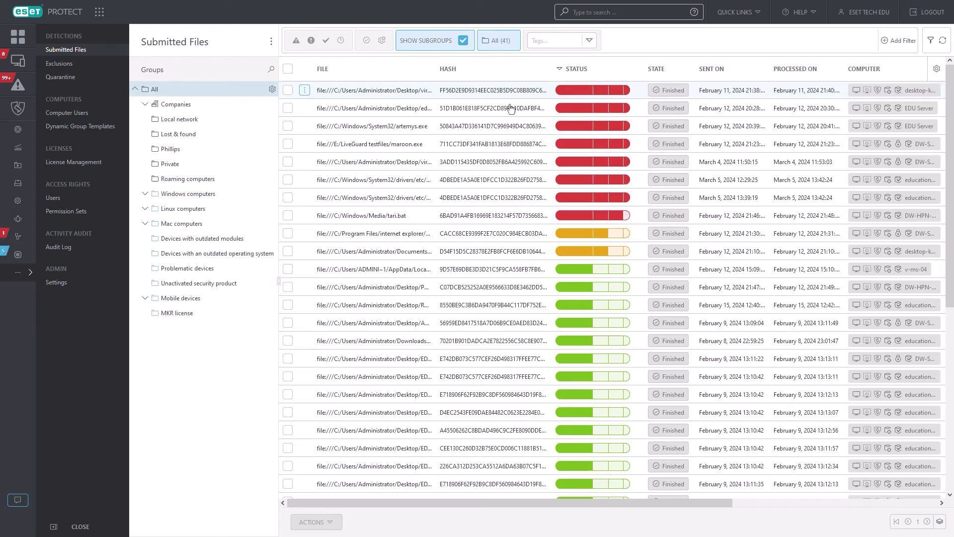
pyautogui.scroll(-3, 511, 249)
pyautogui.scroll(-4, 510, 318)
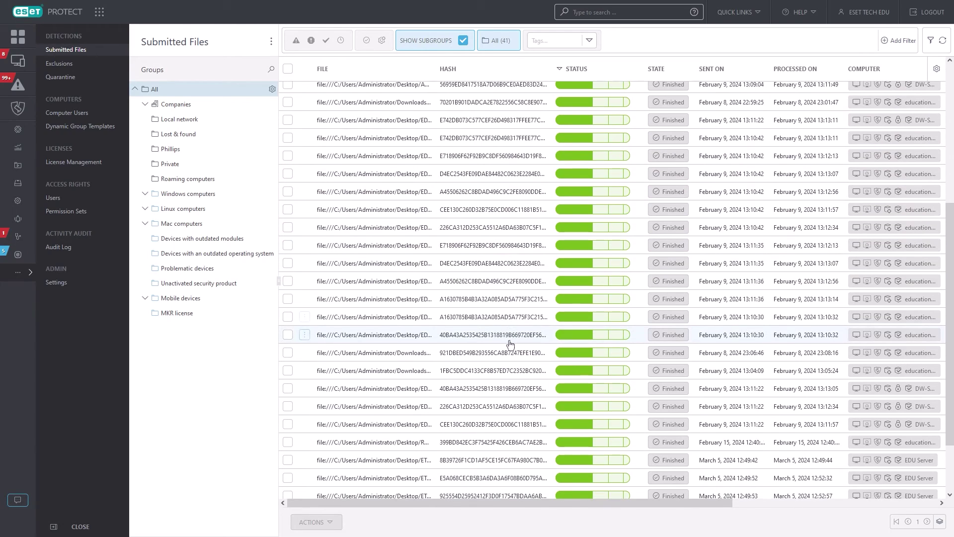
pyautogui.scroll(6, 510, 274)
pyautogui.scroll(2, 513, 159)
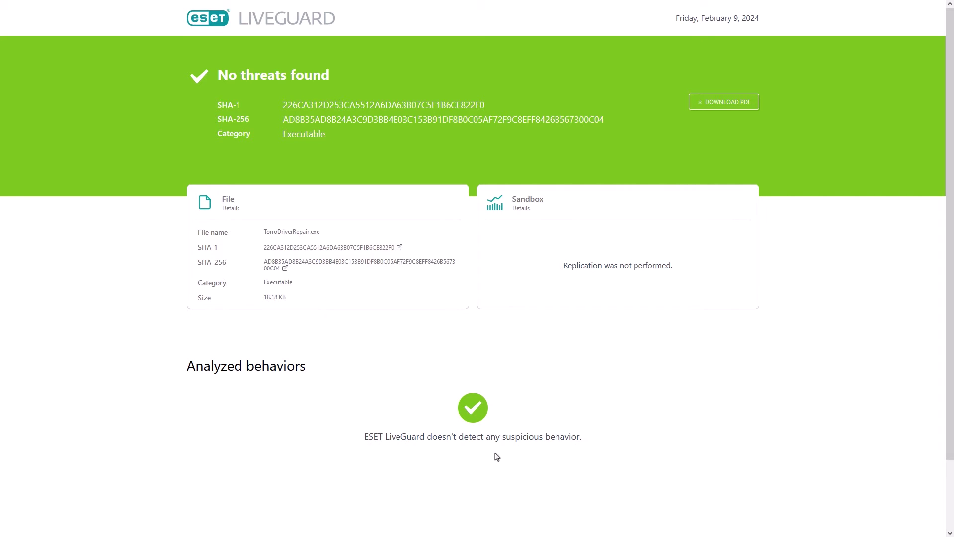
pyautogui.hotkey('ctrl', 'w')
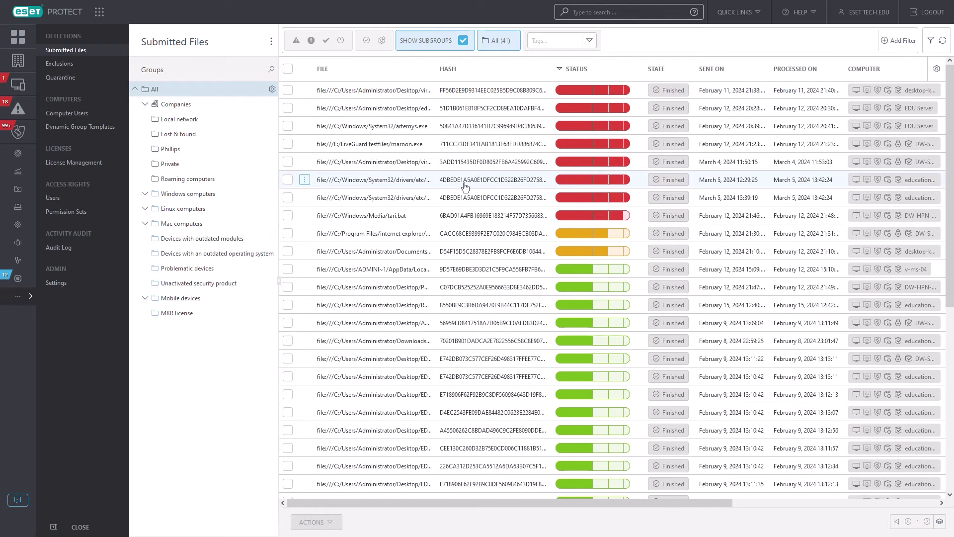
# Open the behavior report for the March 5 12:29:25 sample and show all analyzed behaviors
pyautogui.click(569, 182)
pyautogui.click(649, 177)
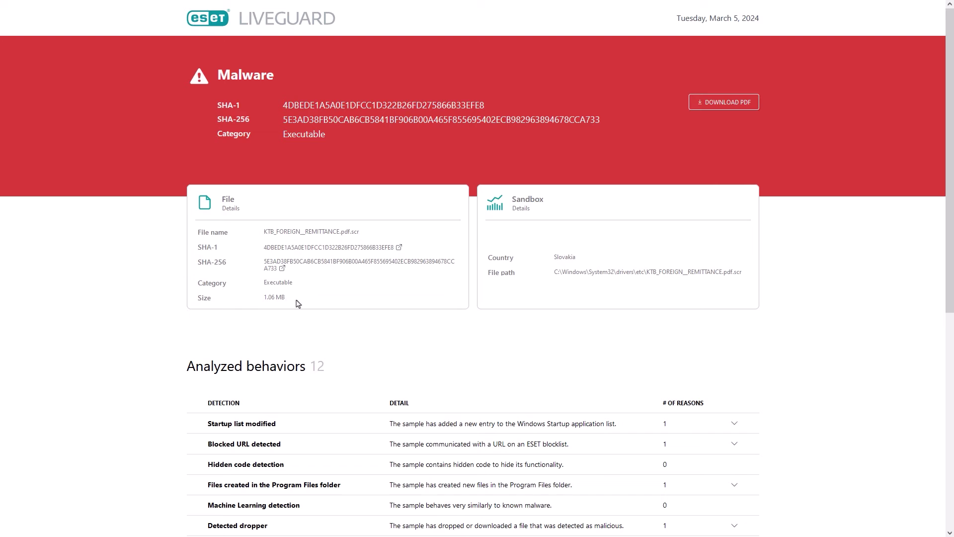
pyautogui.scroll(-4, 472, 363)
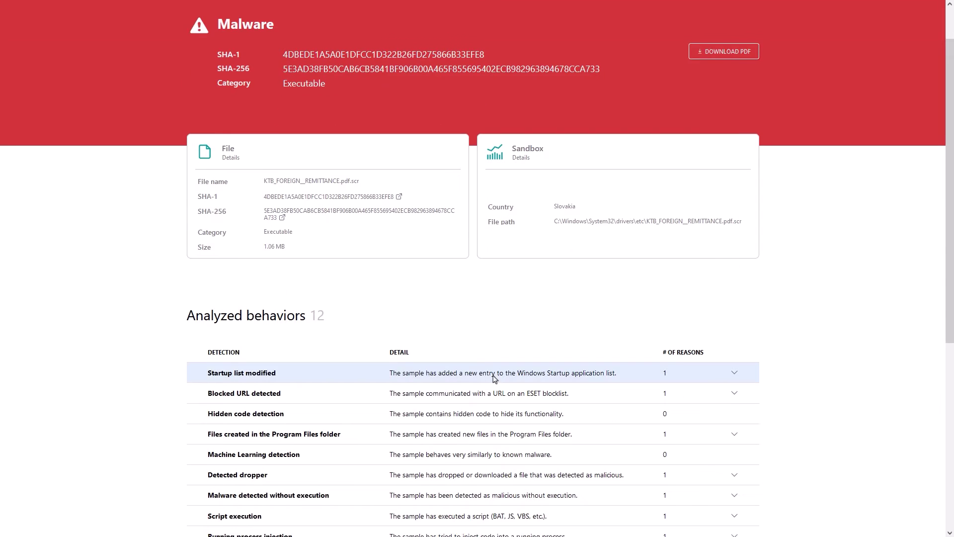
pyautogui.click(485, 488)
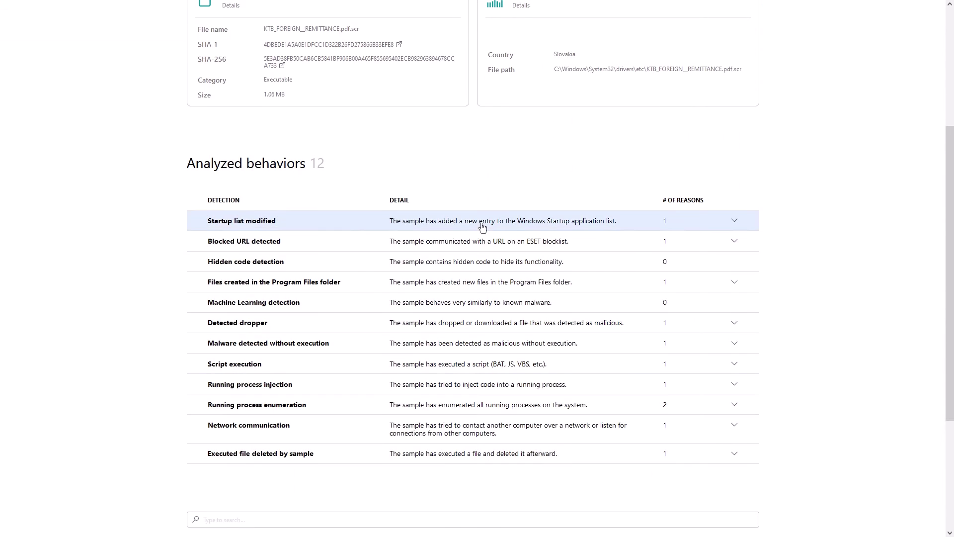
# Expand Startup list modified, Program Files files created, Detected dropper, Script execution and Network communication details
pyautogui.click(730, 221)
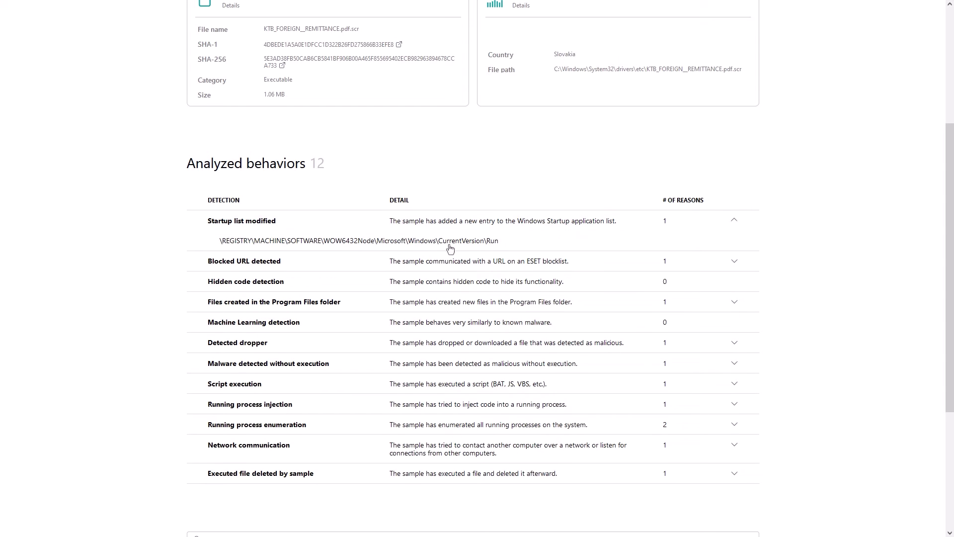
pyautogui.click(736, 306)
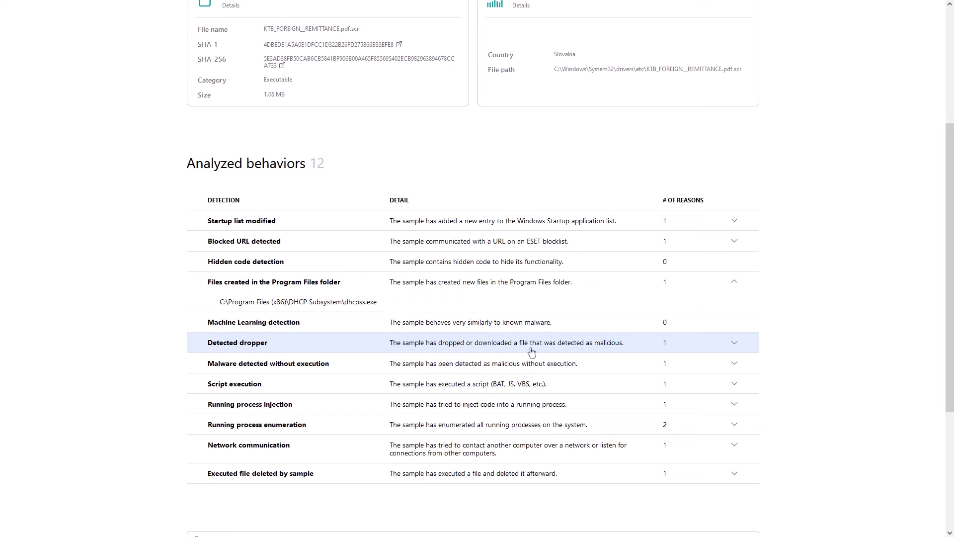
pyautogui.click(739, 350)
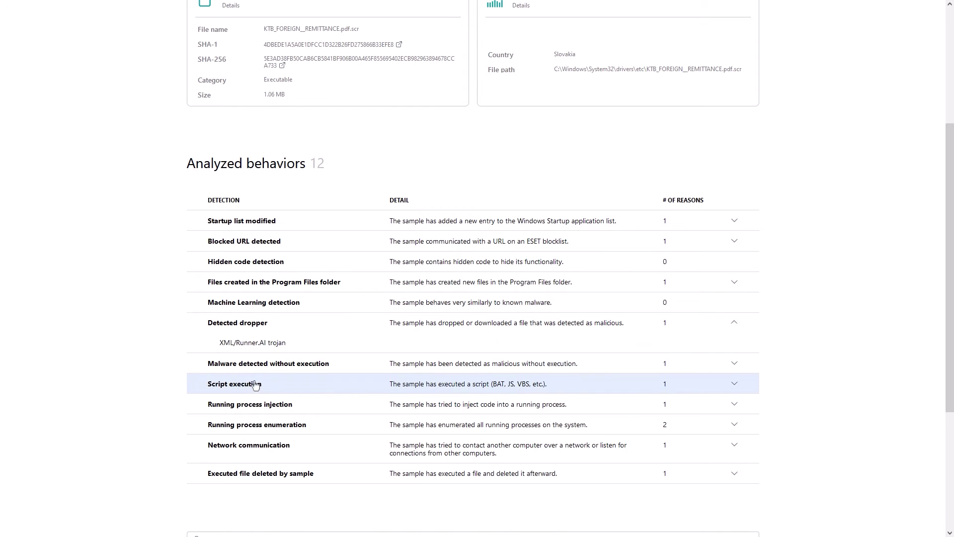
pyautogui.click(727, 391)
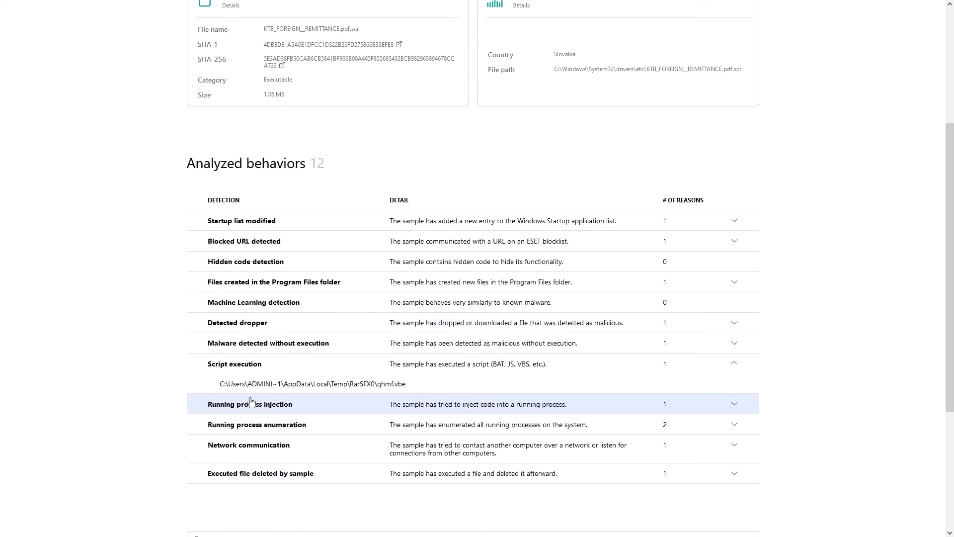
pyautogui.click(733, 452)
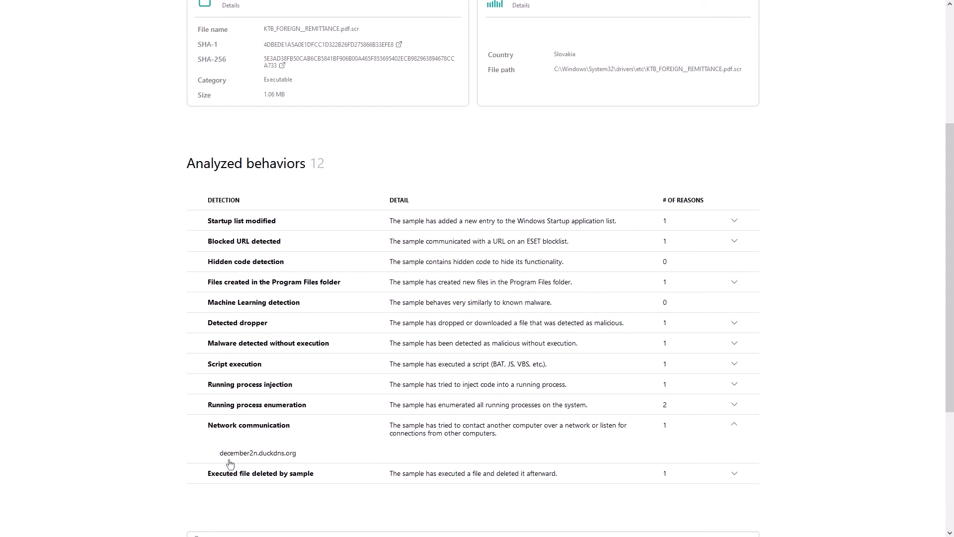
pyautogui.click(733, 429)
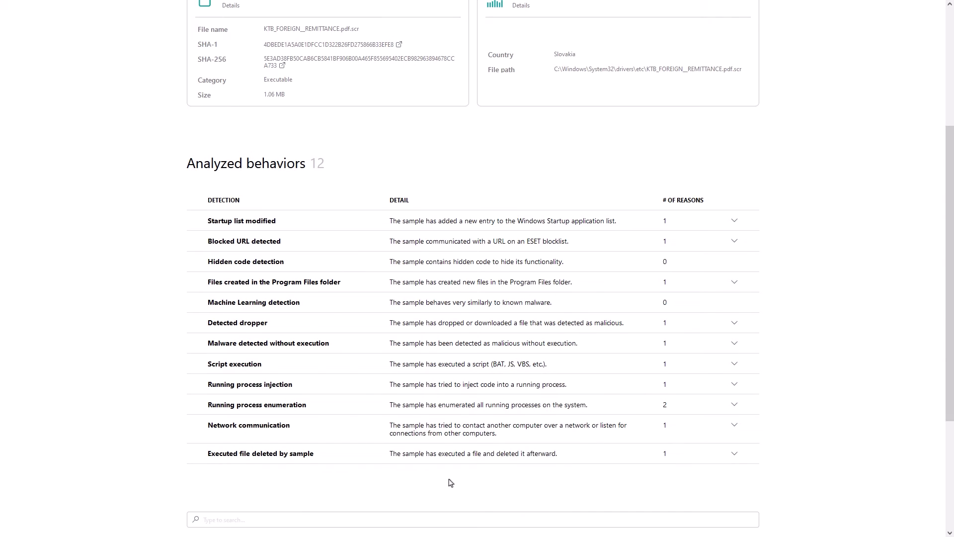
# Expand the sample's spawned processes down to WSCRIPT.EXE's registry changes
pyautogui.scroll(-4, 447, 473)
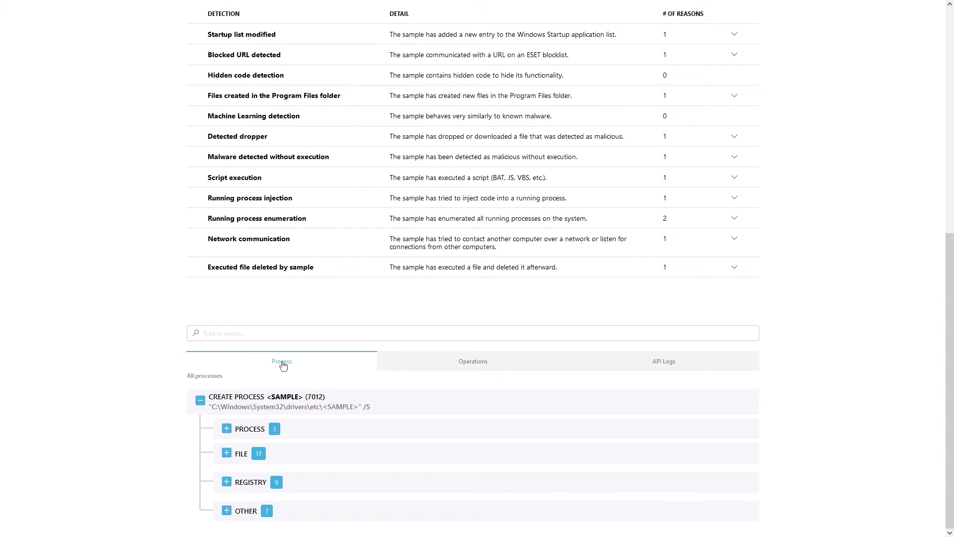
pyautogui.click(227, 428)
pyautogui.click(253, 456)
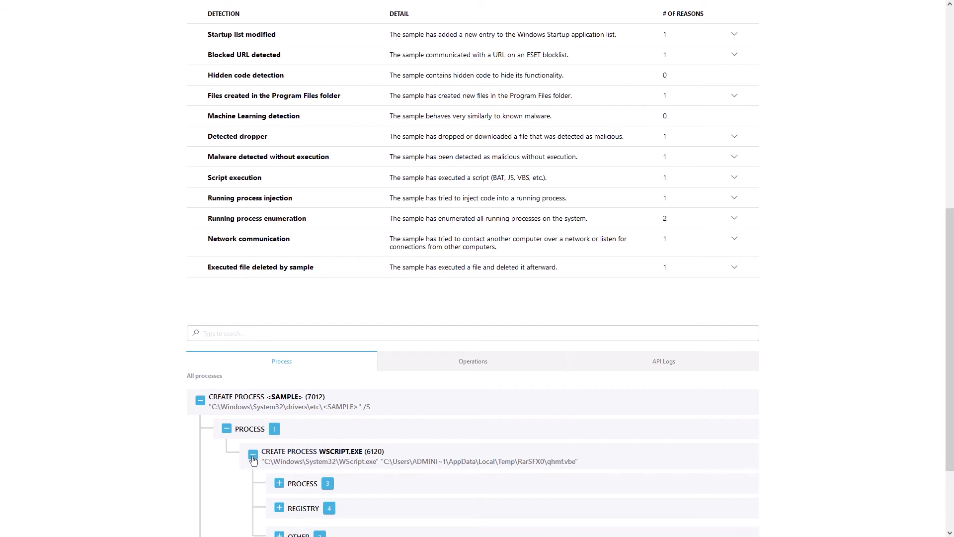
pyautogui.scroll(-2, 259, 461)
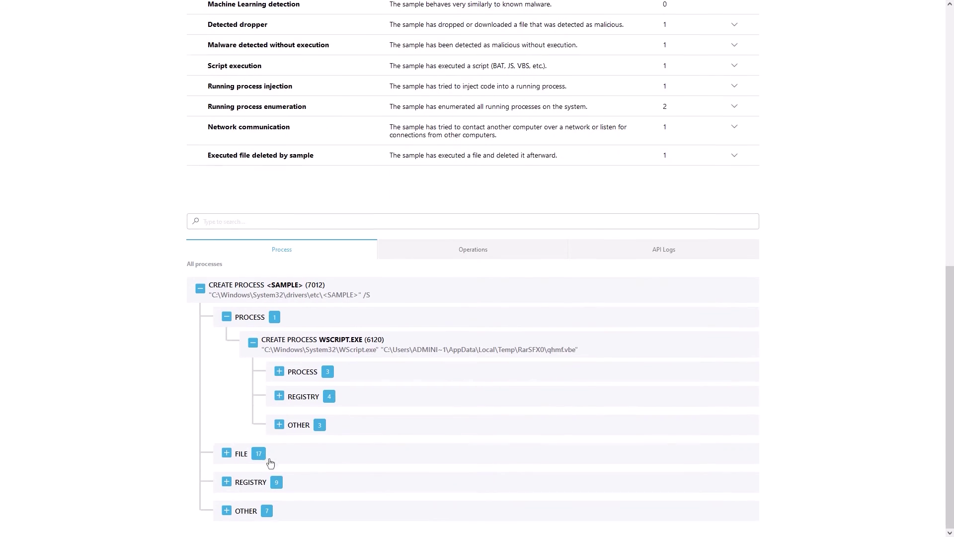
pyautogui.click(330, 399)
# Expand the REGISTRY 9 group and show JSON for OpenWithProgids, Set VBEFile_.vbe and OpenWithList
pyautogui.scroll(-1, 329, 400)
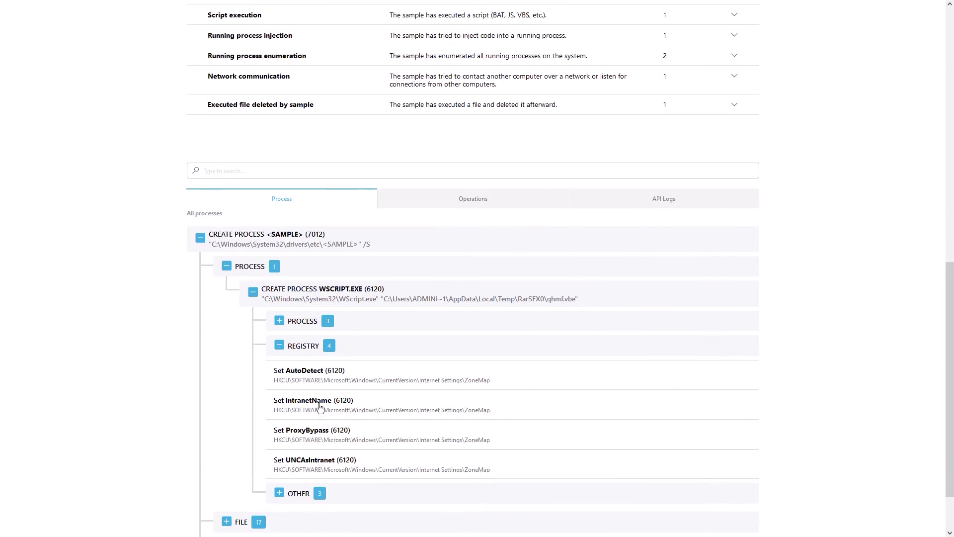
pyautogui.scroll(-2, 318, 398)
pyautogui.click(251, 482)
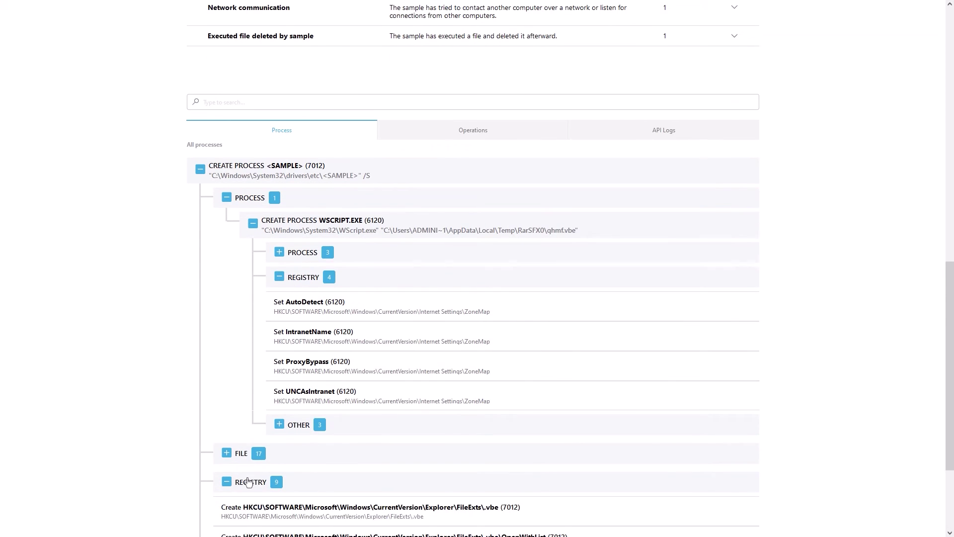
pyautogui.scroll(-3, 258, 477)
pyautogui.click(260, 459)
pyautogui.click(261, 432)
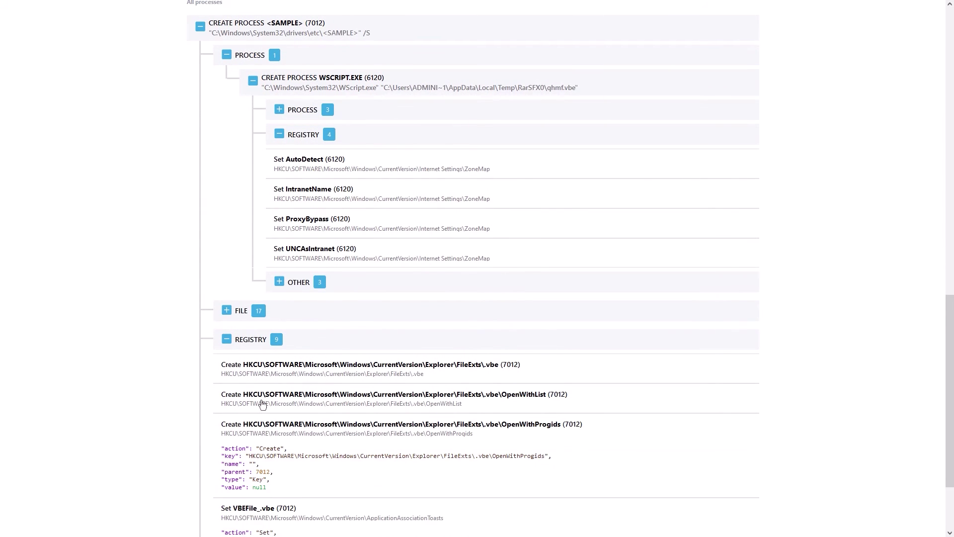
pyautogui.click(262, 404)
# Show all nine registry entries with SHOW ALL
pyautogui.scroll(-3, 262, 405)
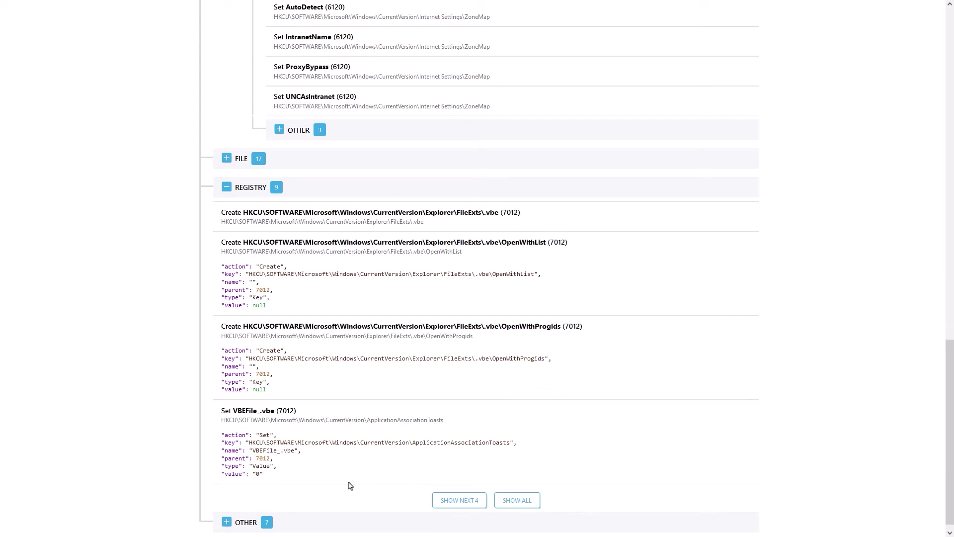
pyautogui.click(522, 501)
pyautogui.scroll(-3, 448, 462)
pyautogui.scroll(1, 448, 483)
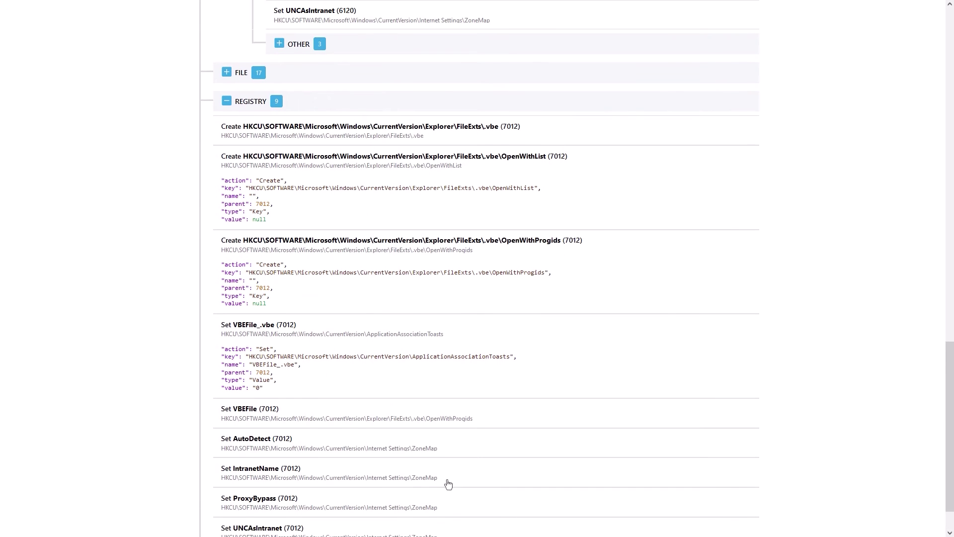
pyautogui.scroll(9, 449, 472)
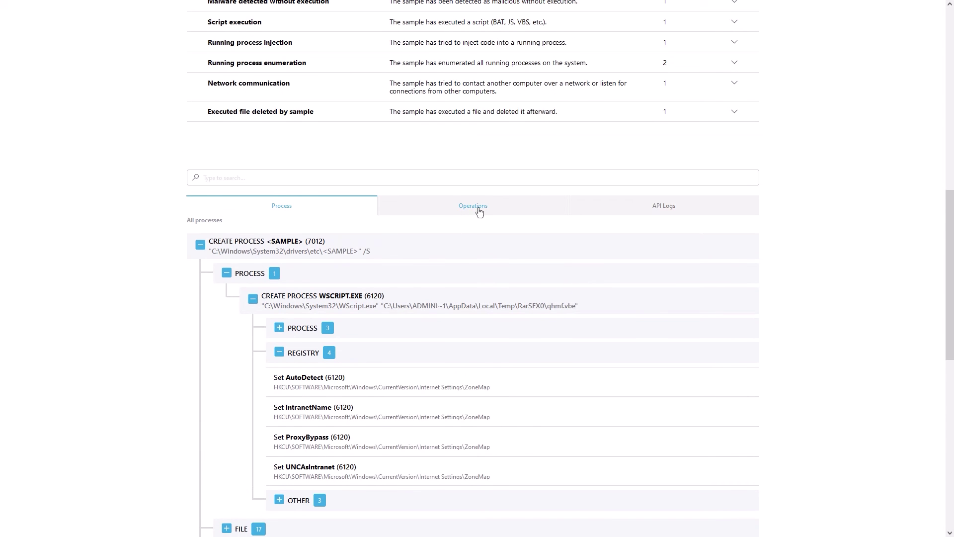
# In the Operations view, expand REGISTRY and NETWORK and show the first and fourth IPPROTO_TCP entries
pyautogui.click(479, 212)
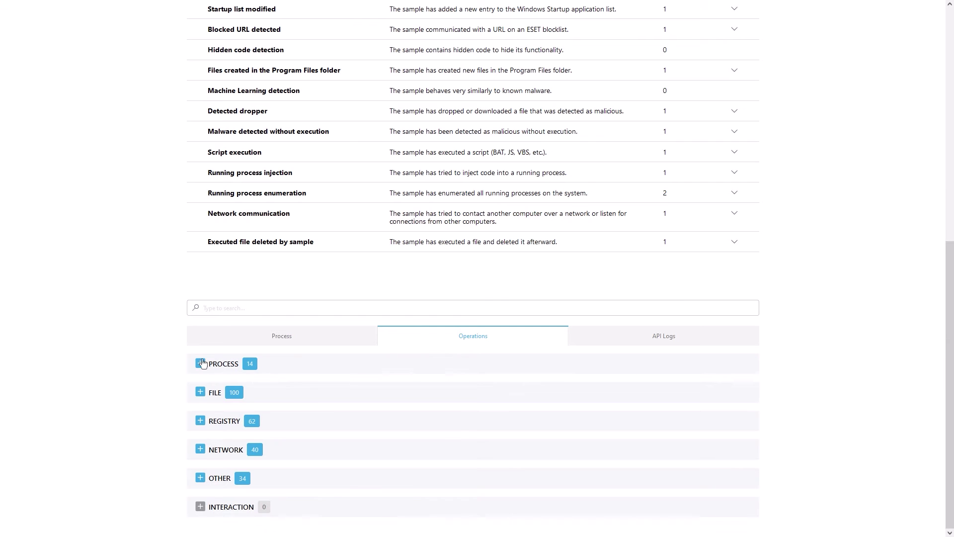
pyautogui.click(200, 429)
pyautogui.scroll(-2, 231, 426)
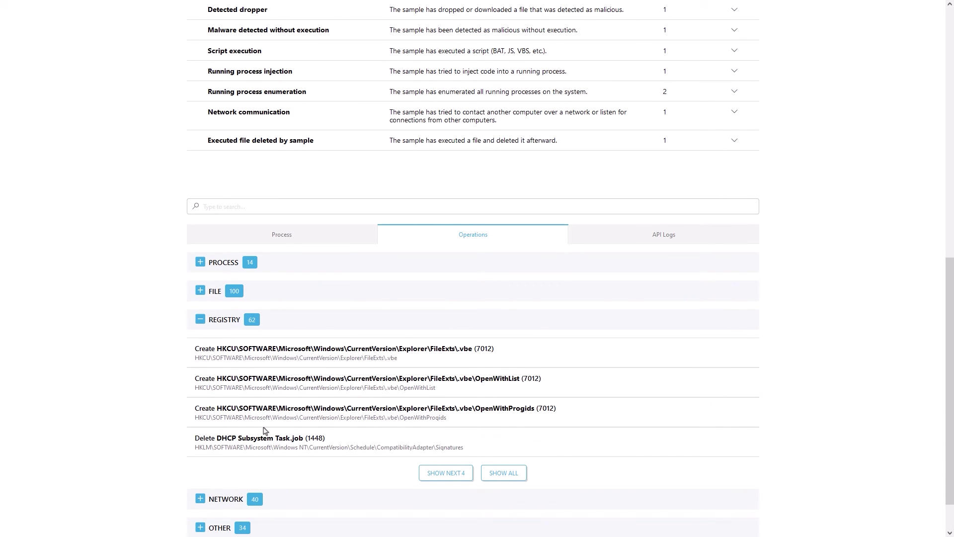
pyautogui.click(200, 498)
pyautogui.scroll(-4, 337, 462)
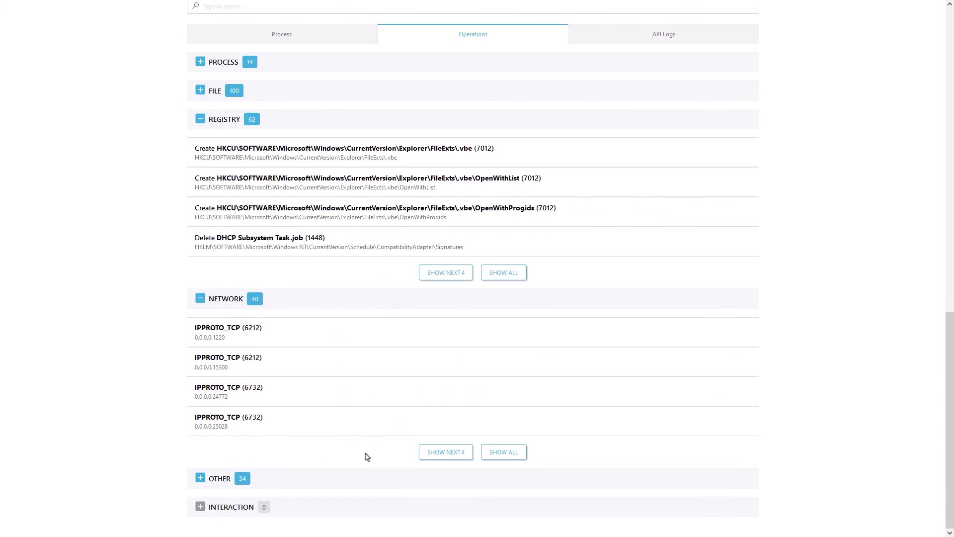
pyautogui.click(368, 427)
pyautogui.click(356, 339)
pyautogui.scroll(5, 358, 279)
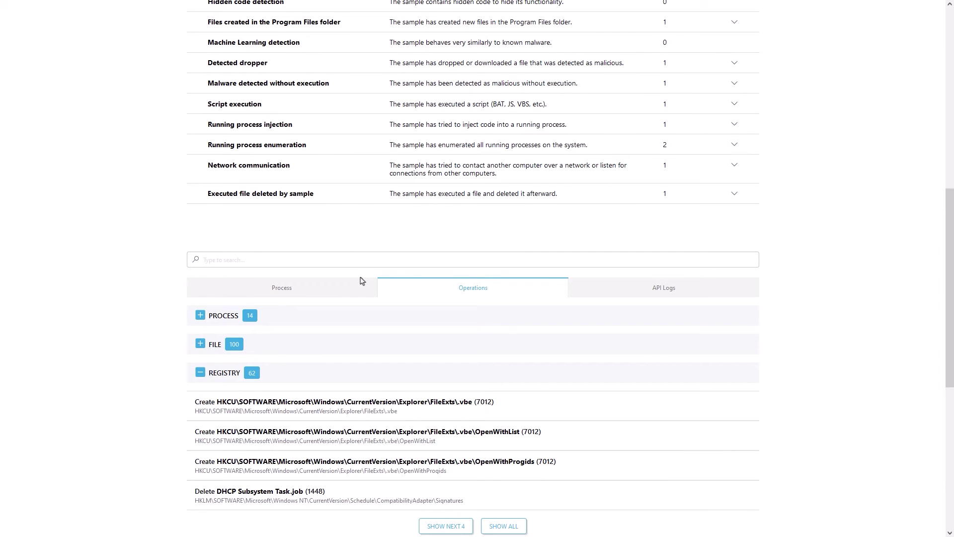
# Browse the API logs, loading more entries and expanding WERMGR.EXE, then return to the Process tree search
pyautogui.click(667, 289)
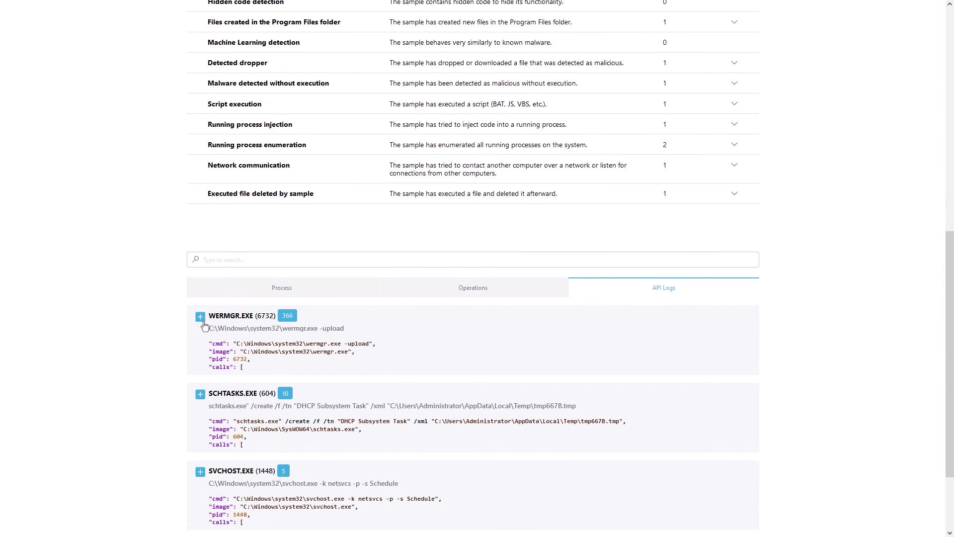
pyautogui.scroll(-2, 202, 329)
pyautogui.click(503, 517)
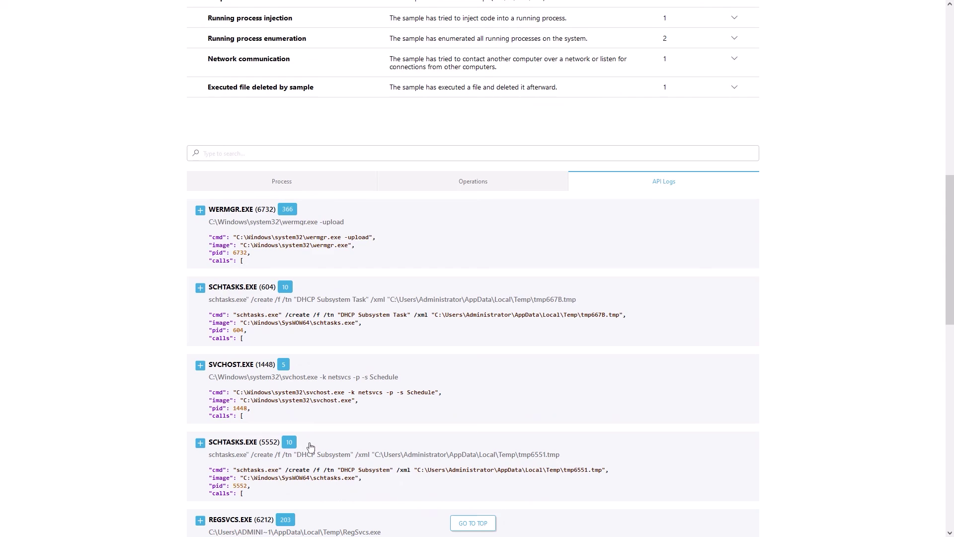
pyautogui.scroll(-1, 252, 417)
pyautogui.scroll(-5, 252, 417)
pyautogui.scroll(5, 252, 417)
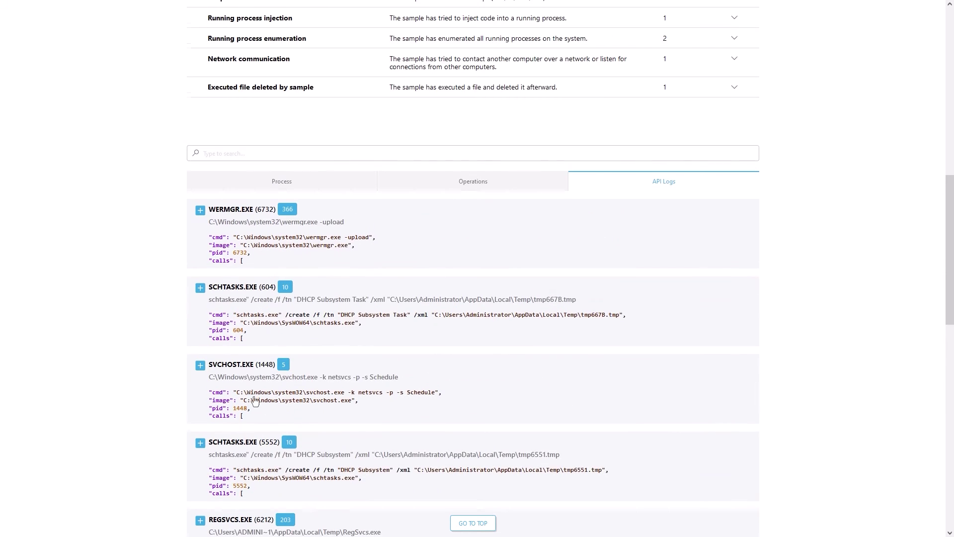
pyautogui.click(245, 223)
pyautogui.scroll(-7, 245, 226)
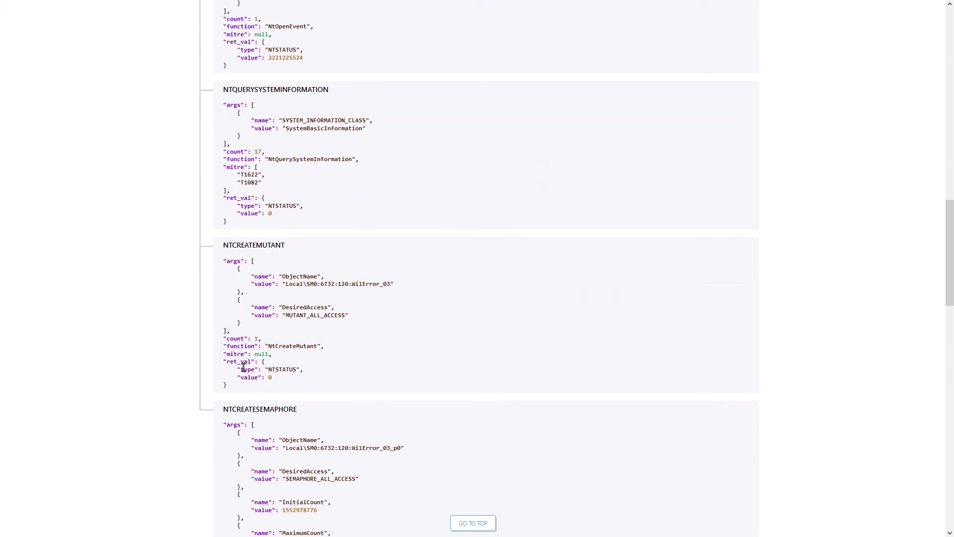
pyautogui.scroll(8, 348, 368)
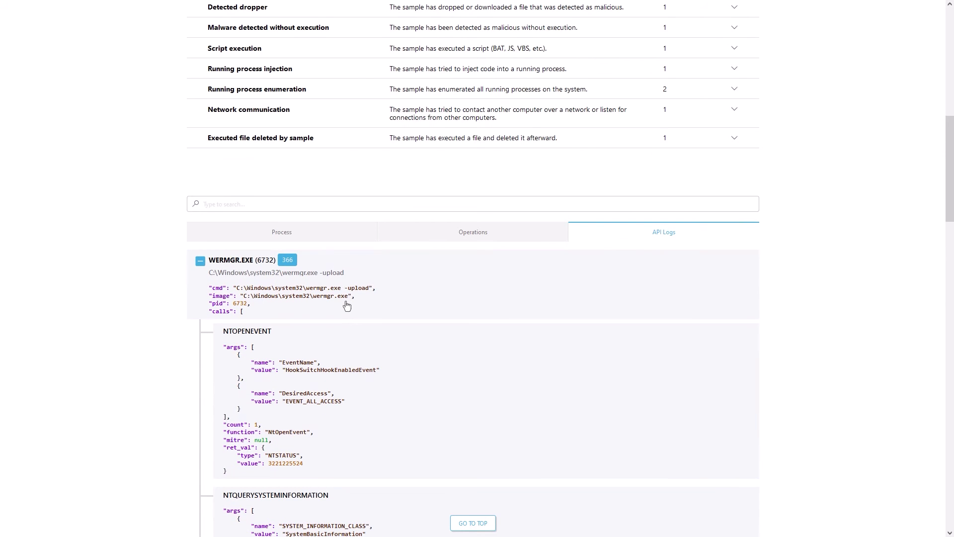
pyautogui.click(315, 235)
pyautogui.click(318, 333)
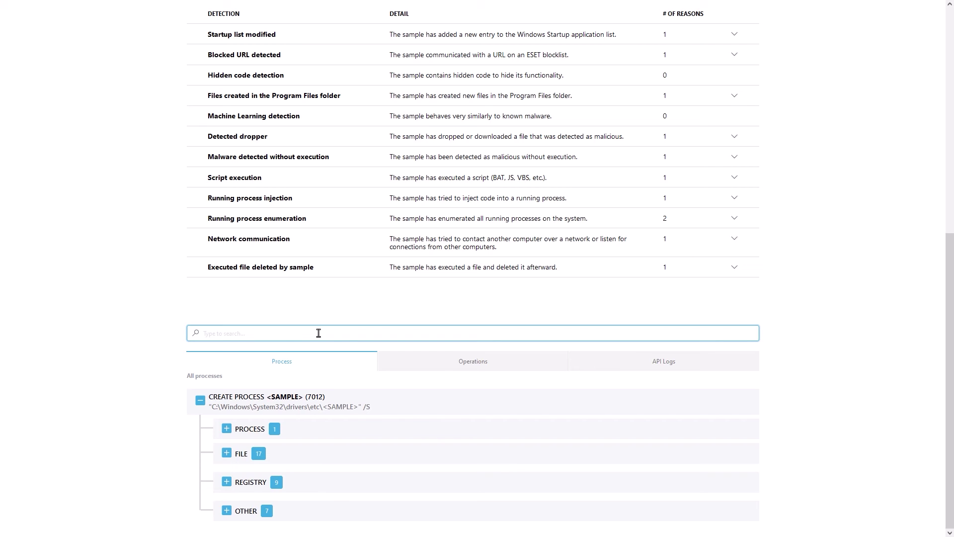
# Filter the tree by 'temp', expand PROCESS, WSCRIPT.EXE and its child processes, then collapse WSCRIPT.EXE
pyautogui.write('temp')
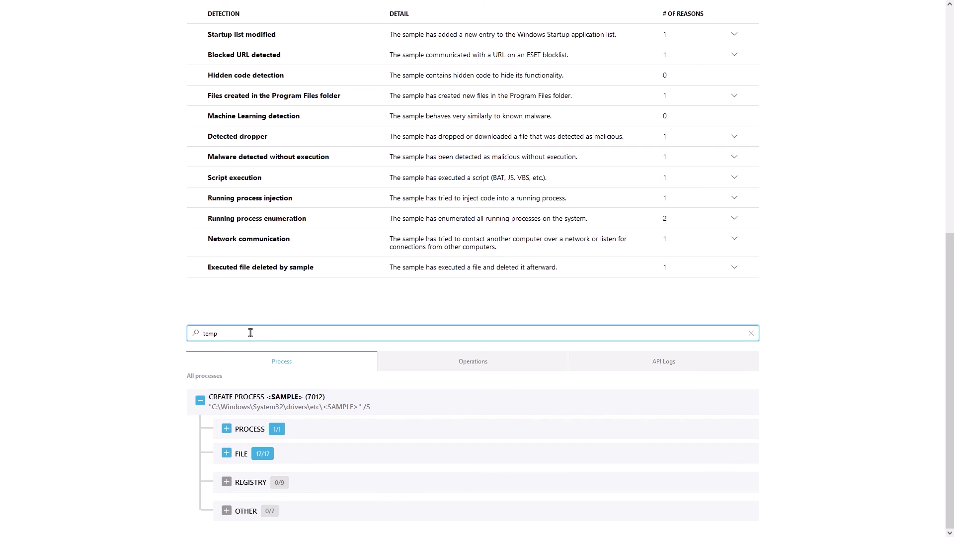
pyautogui.click(227, 429)
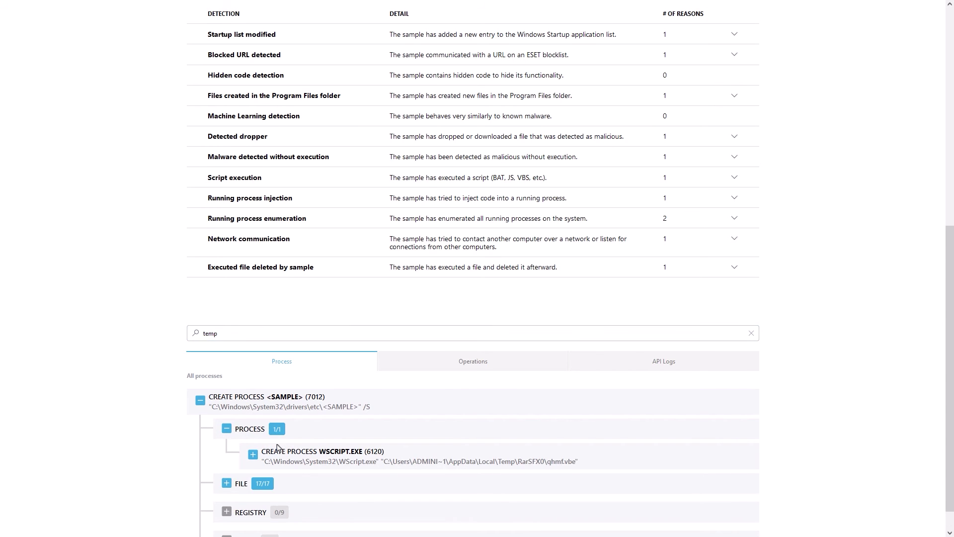
pyautogui.click(253, 454)
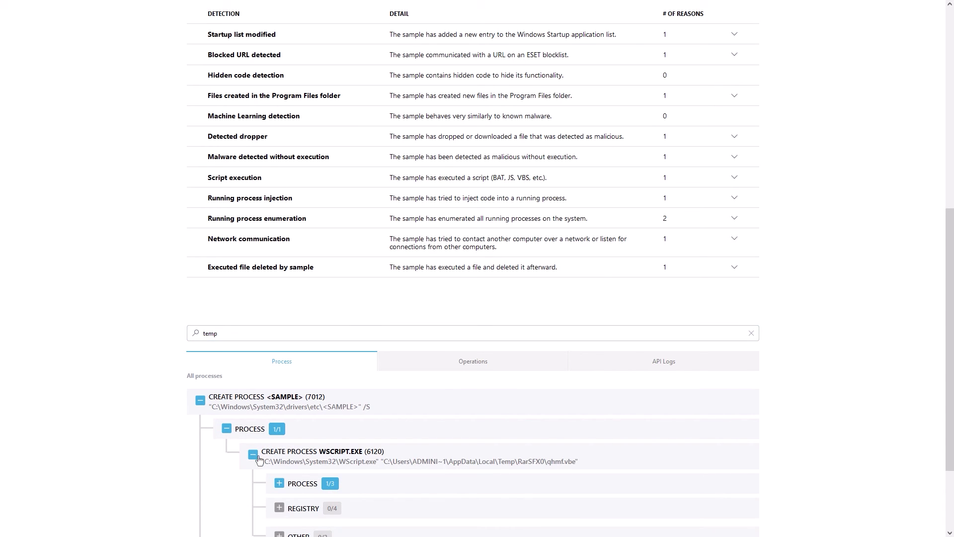
pyautogui.click(280, 483)
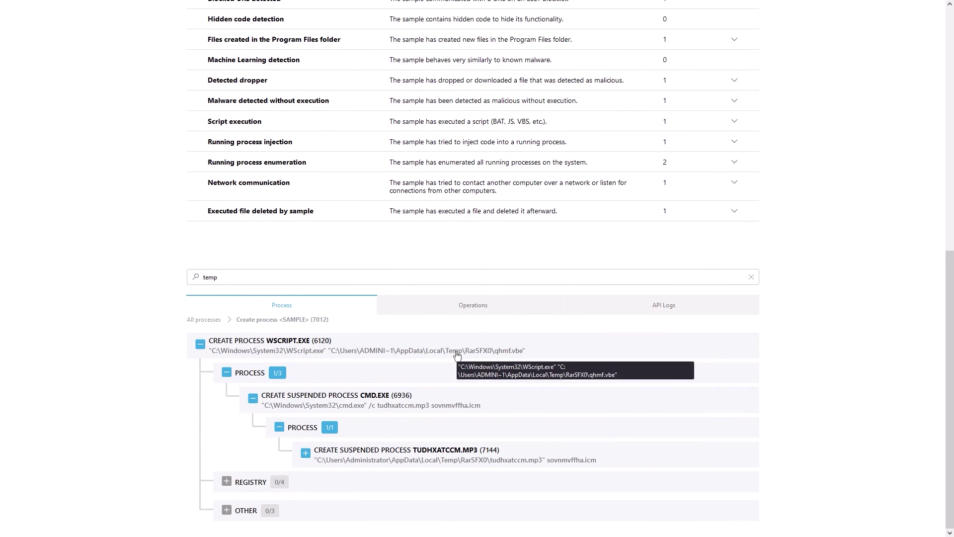
pyautogui.click(200, 344)
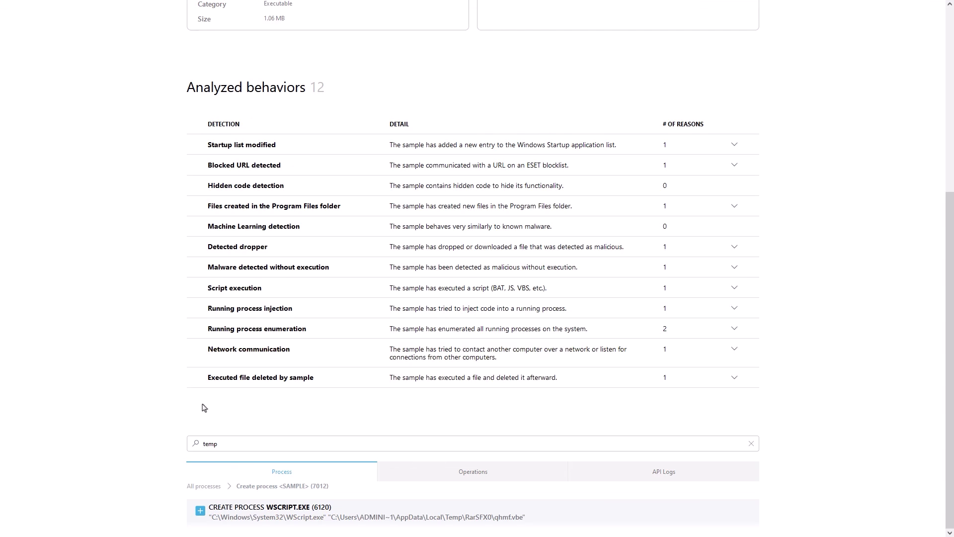